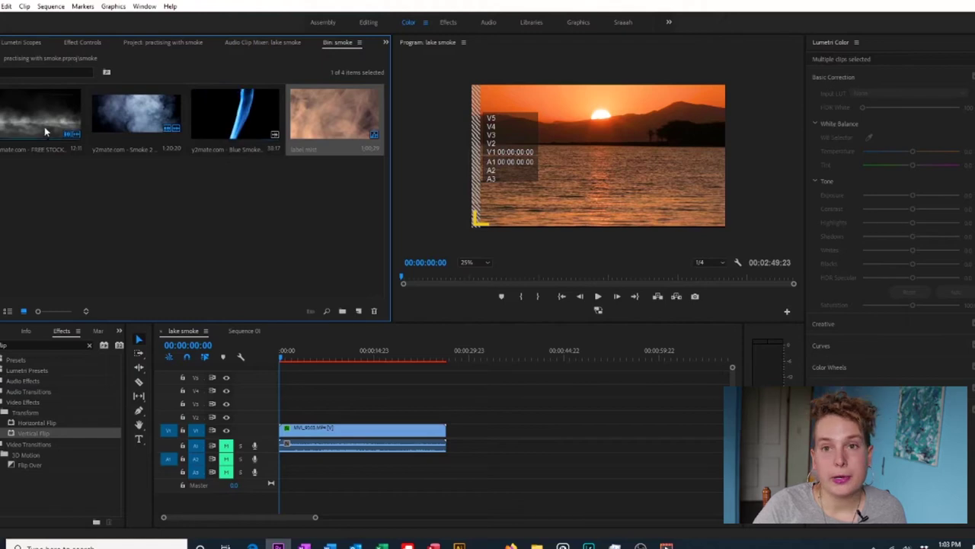
Show the 'practising with smoke' project with its lake smoke sequence, video and smoke folders, and lake clip.
{"action": "left_click", "coordinate": [168, 42]}
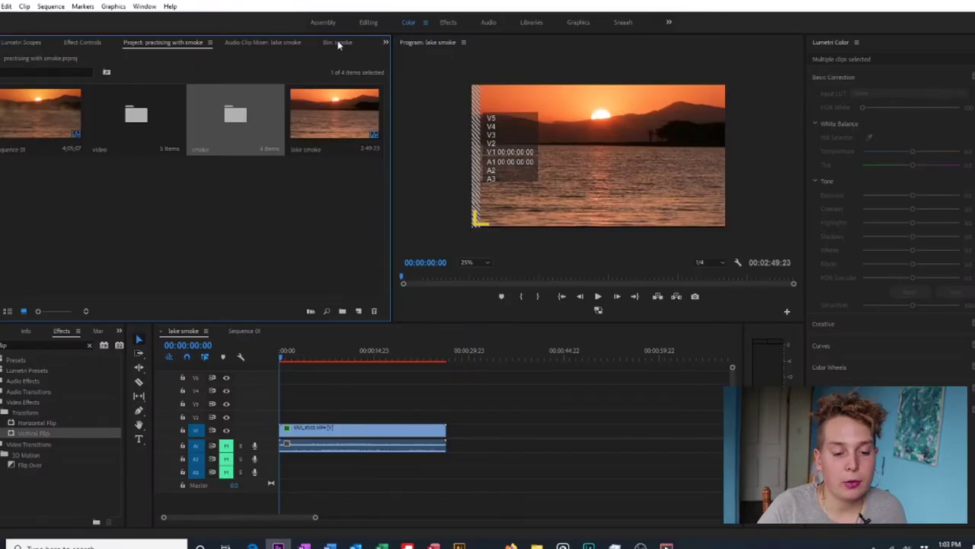
Place the first smoke clip from the smoke bin on V2 above the lake footage.
{"action": "left_click", "coordinate": [339, 43]}
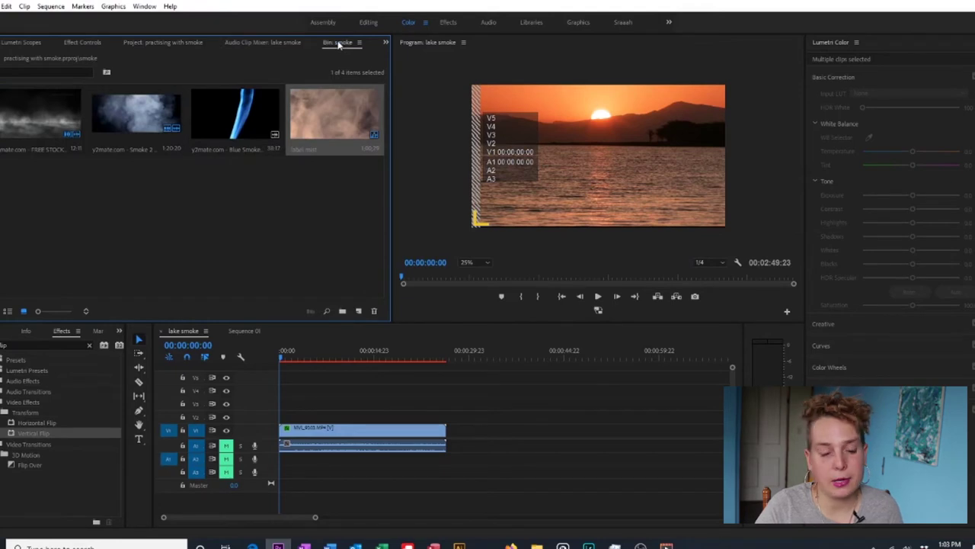
{"action": "left_click_drag", "start_coordinate": [42, 114], "coordinate": [283, 429]}
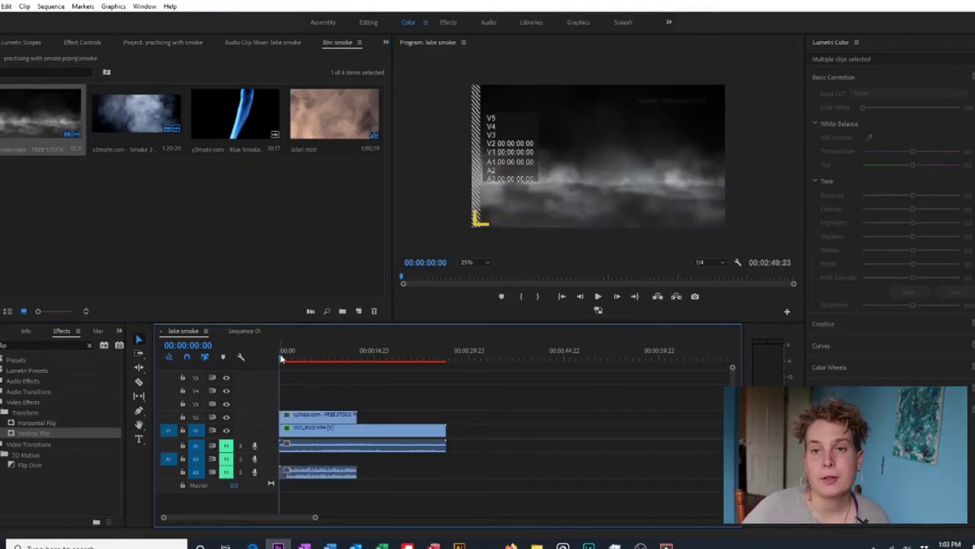
{"action": "left_click", "coordinate": [285, 359]}
{"action": "left_click_drag", "start_coordinate": [285, 358], "coordinate": [278, 361]}
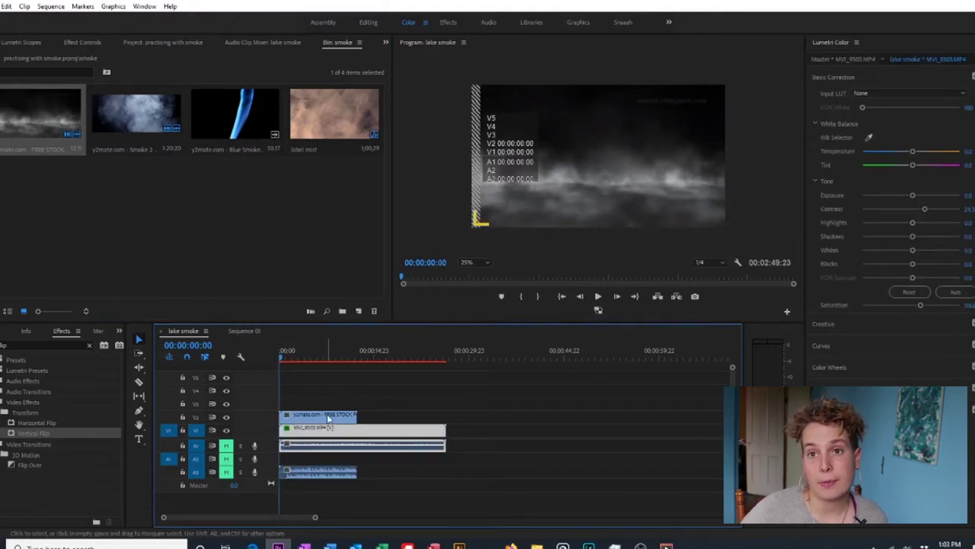
Set the smoke clip's Opacity blend mode to Screen.
{"action": "left_click", "coordinate": [97, 41]}
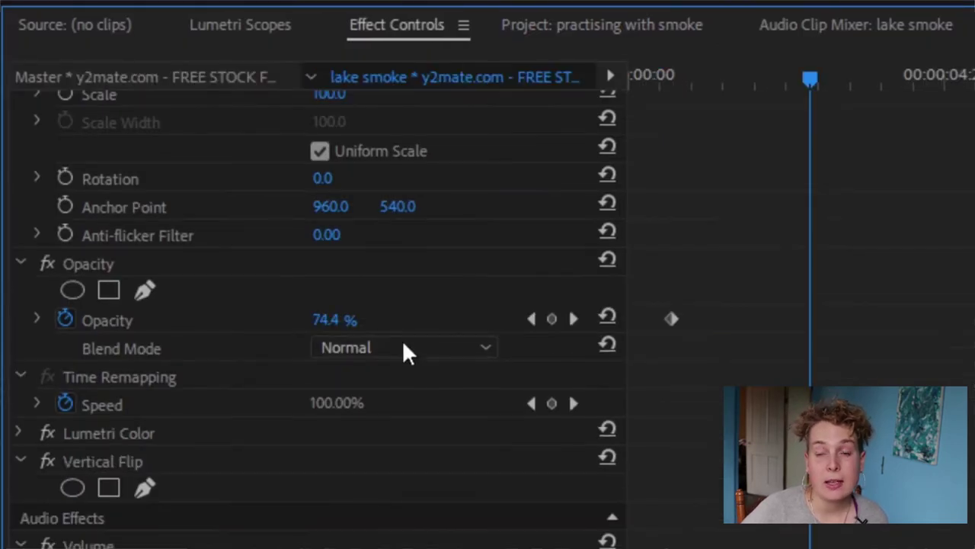
{"action": "left_click", "coordinate": [399, 346]}
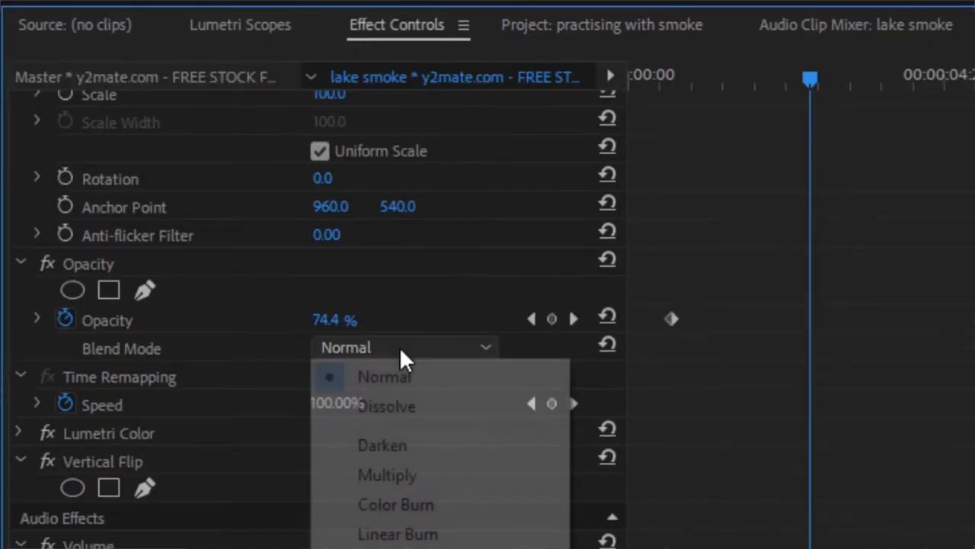
{"action": "left_click", "coordinate": [389, 547]}
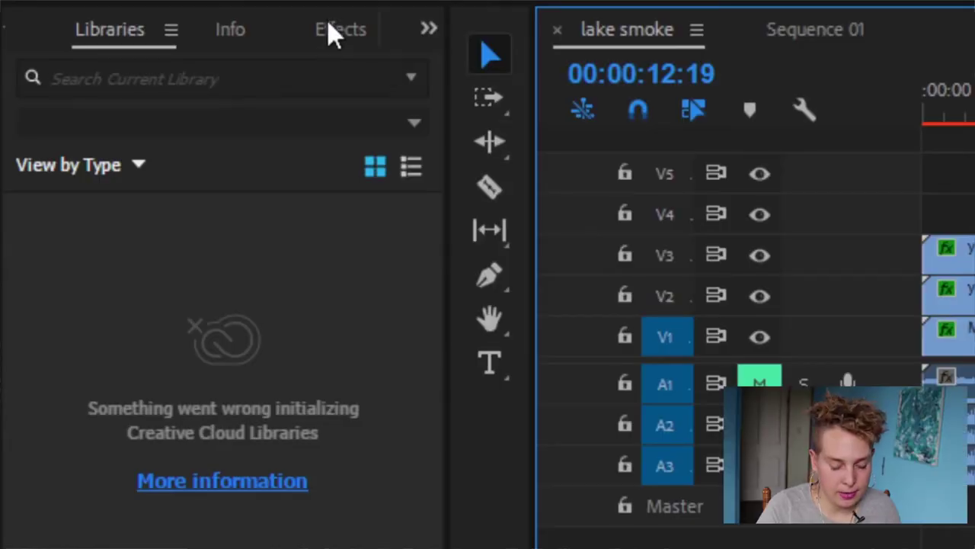
Apply Lumetri Color to the smoke clip and raise its Basic Correction Temperature to 122.2.
{"action": "left_click", "coordinate": [333, 30]}
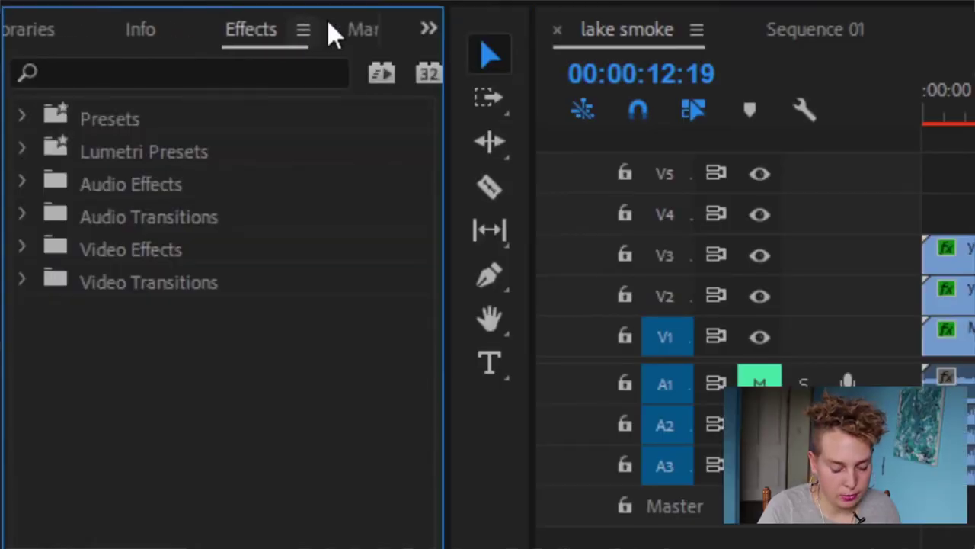
{"action": "left_click", "coordinate": [75, 72]}
{"action": "type", "text": "lumetri"}
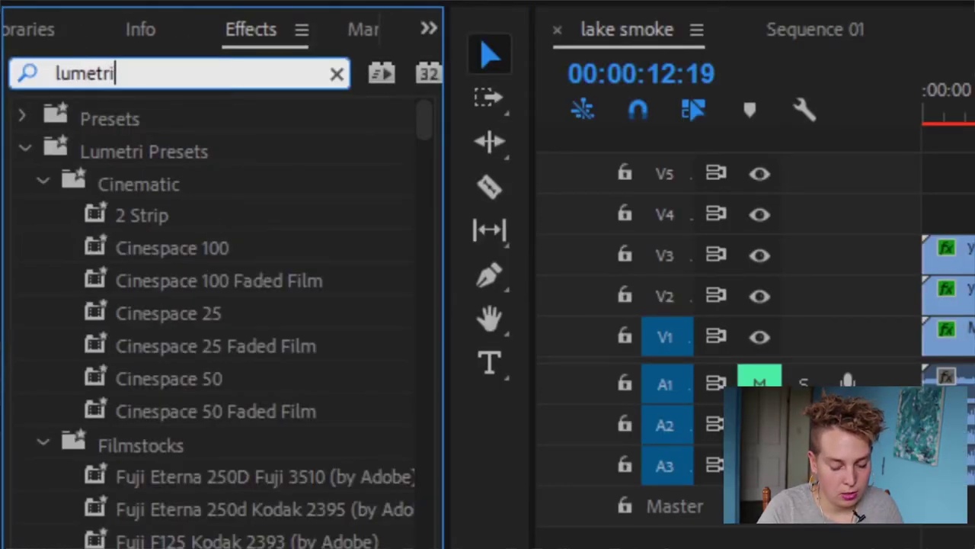
{"action": "type", "text": " color"}
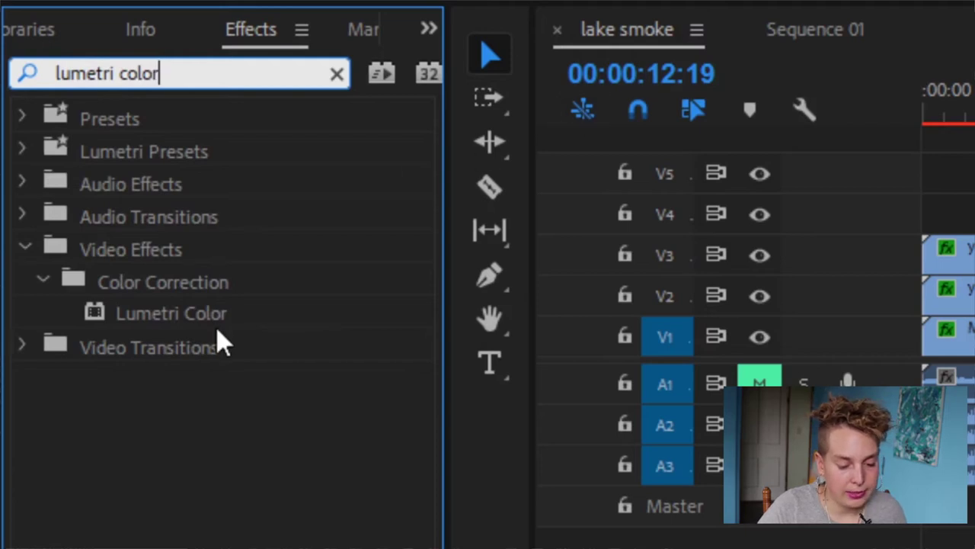
{"action": "left_click_drag", "start_coordinate": [160, 318], "coordinate": [536, 261]}
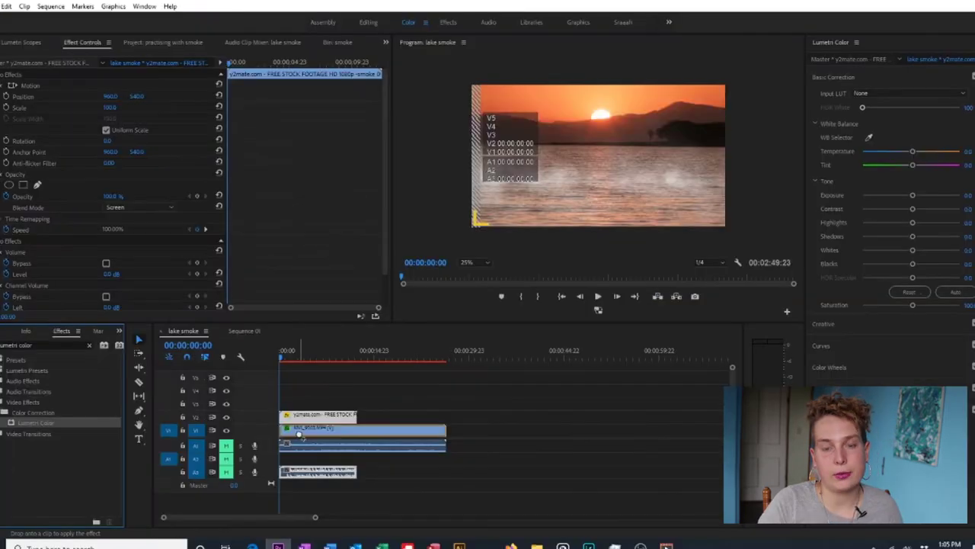
{"action": "left_click_drag", "start_coordinate": [300, 434], "coordinate": [301, 433]}
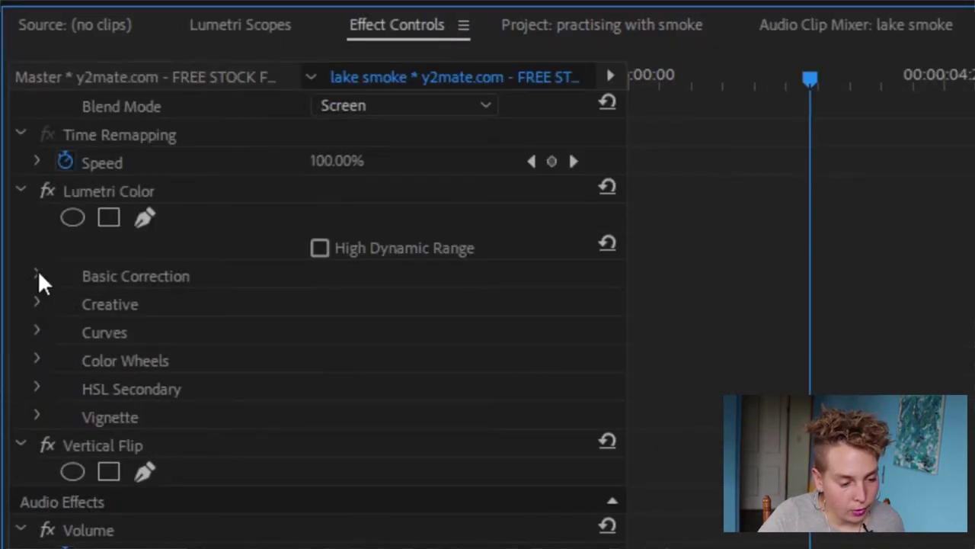
{"action": "left_click", "coordinate": [37, 276]}
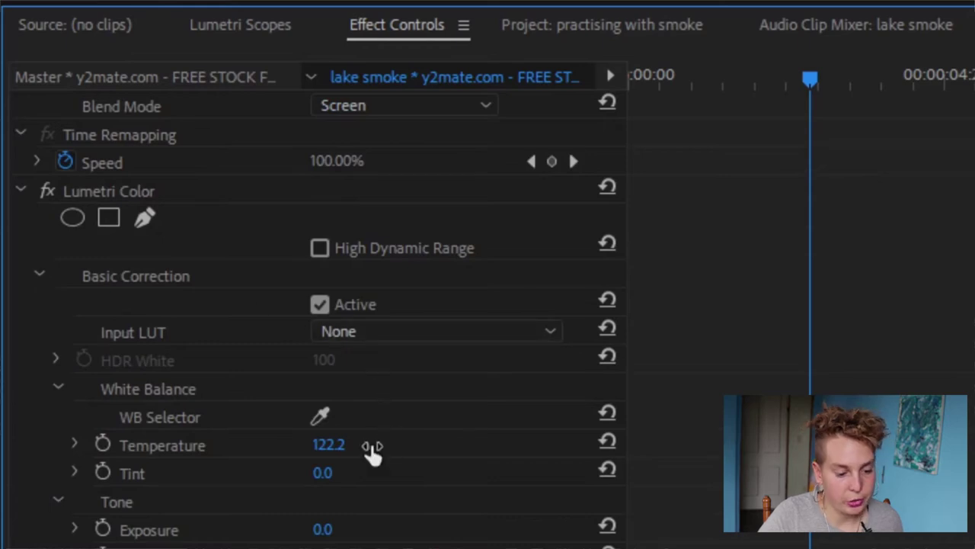
{"action": "left_click_drag", "start_coordinate": [352, 450], "coordinate": [194, 466]}
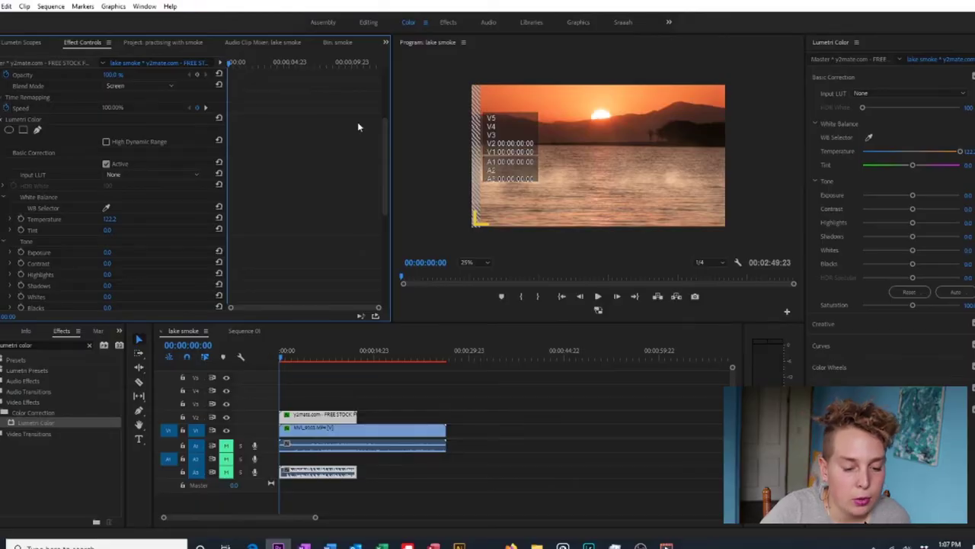
Set the smoke clip's Motion Position Y value to 333.0.
{"action": "left_click_drag", "start_coordinate": [388, 160], "coordinate": [387, 89]}
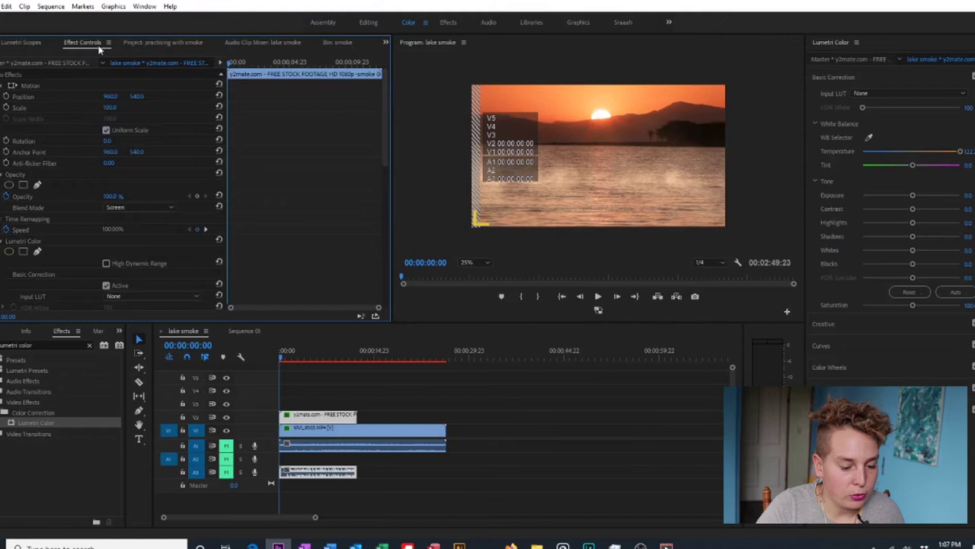
{"action": "left_click_drag", "start_coordinate": [137, 96], "coordinate": [134, 113]}
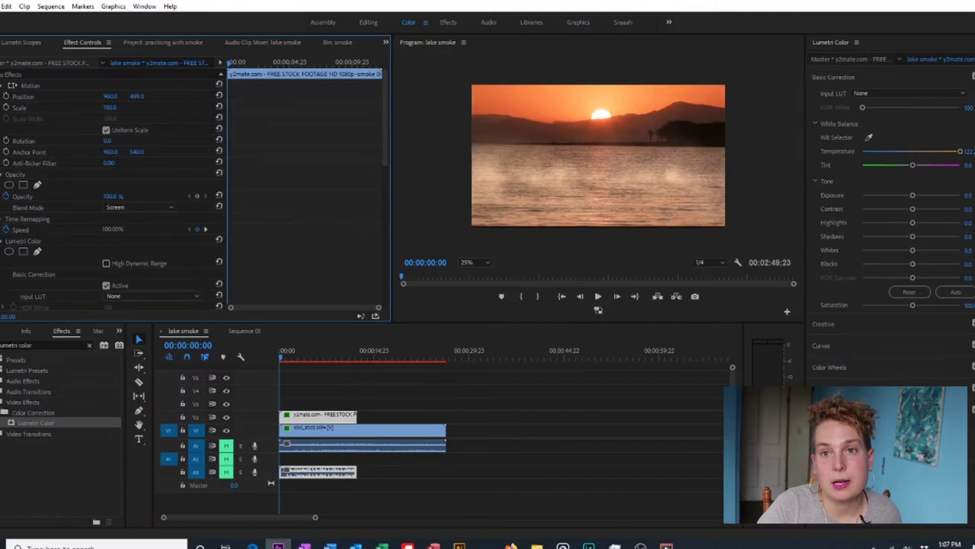
{"action": "left_click_drag", "start_coordinate": [136, 96], "coordinate": [122, 96]}
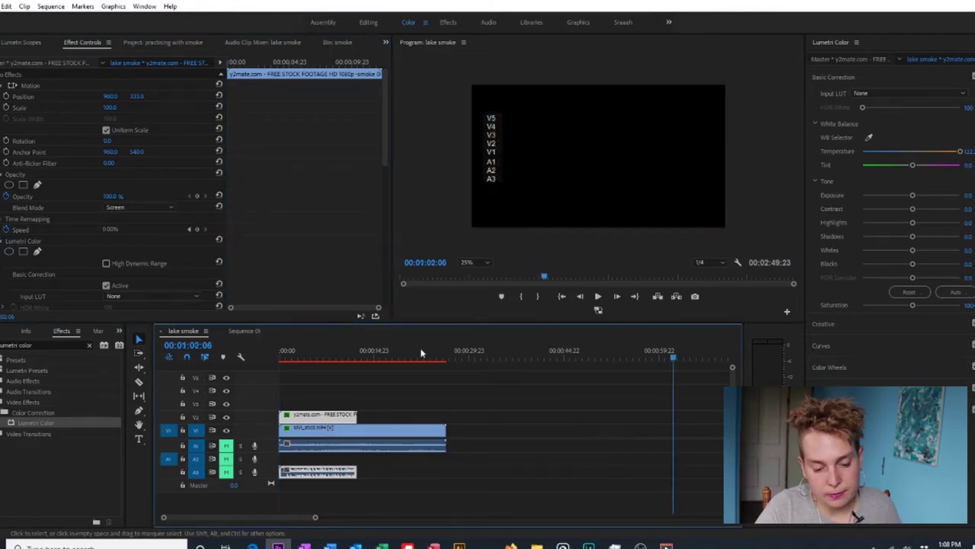
Insert a second smoke clip on V3 at the sequence start and locate the Vertical Flip effect.
{"action": "left_click", "coordinate": [493, 351]}
{"action": "key", "text": "period"}
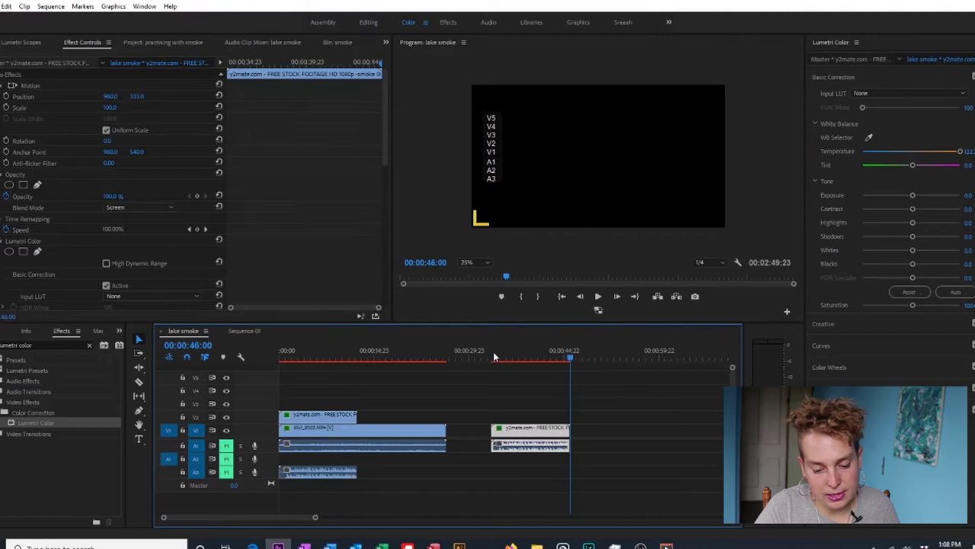
{"action": "left_click_drag", "start_coordinate": [524, 418], "coordinate": [393, 398]}
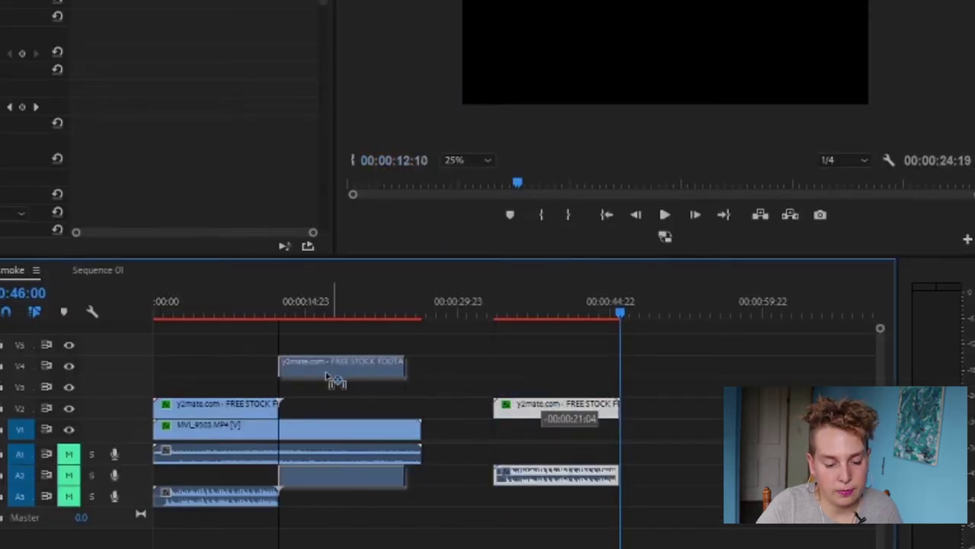
{"action": "left_click_drag", "start_coordinate": [335, 381], "coordinate": [267, 390]}
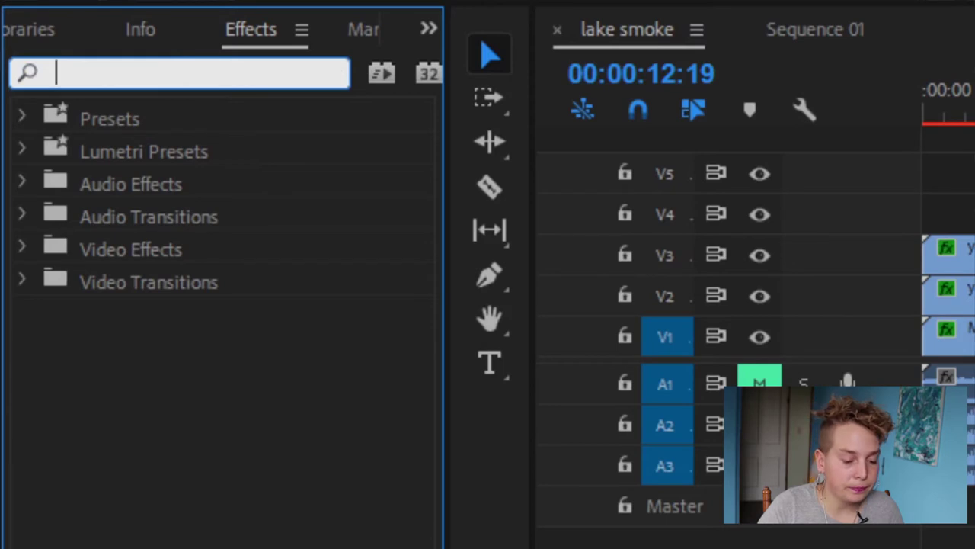
{"action": "type", "text": "flip"}
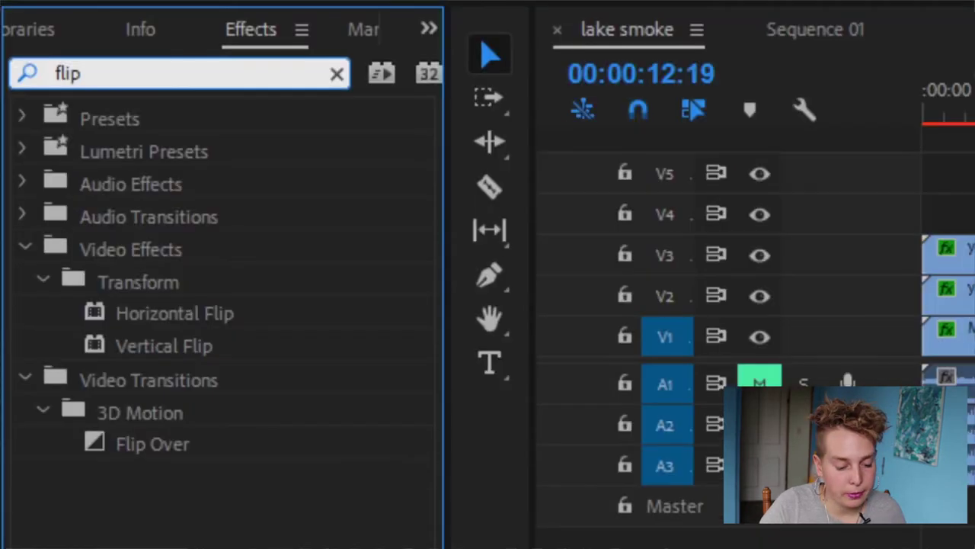
{"action": "left_click", "coordinate": [32, 433]}
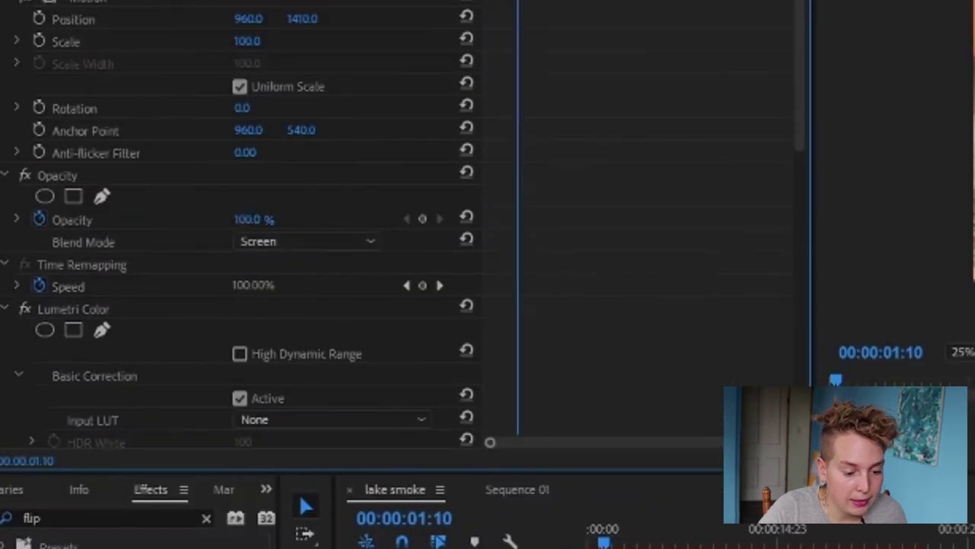
Lower the top smoke clip's opacity to 76% with a keyframe.
{"action": "left_click_drag", "start_coordinate": [252, 218], "coordinate": [242, 218]}
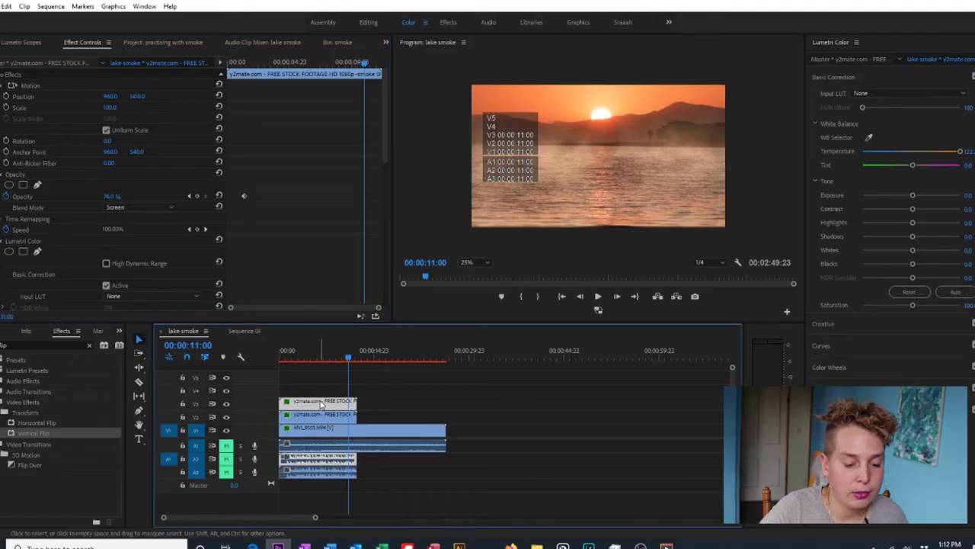
{"action": "right_click", "coordinate": [321, 405]}
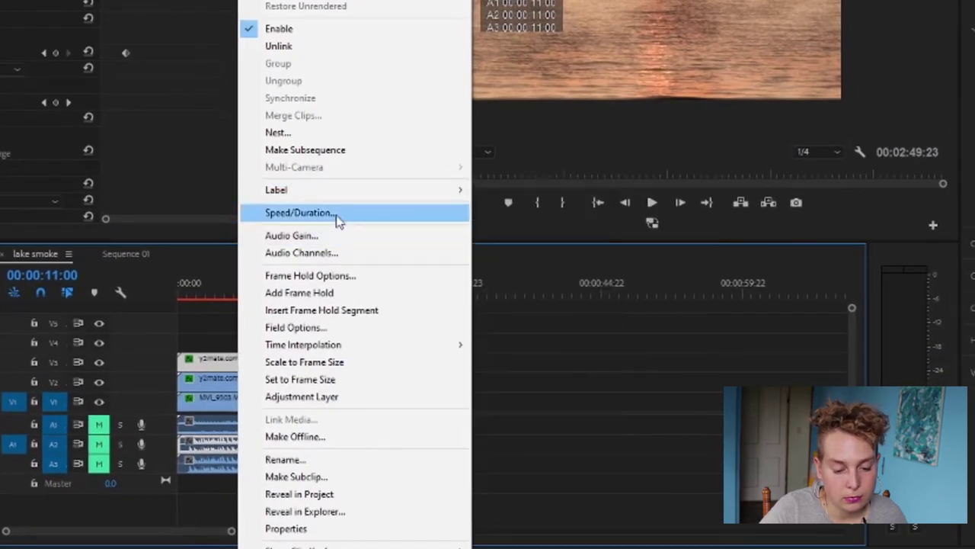
Change both smoke clips' Speed/Duration speed to 200%.
{"action": "left_click", "coordinate": [338, 214]}
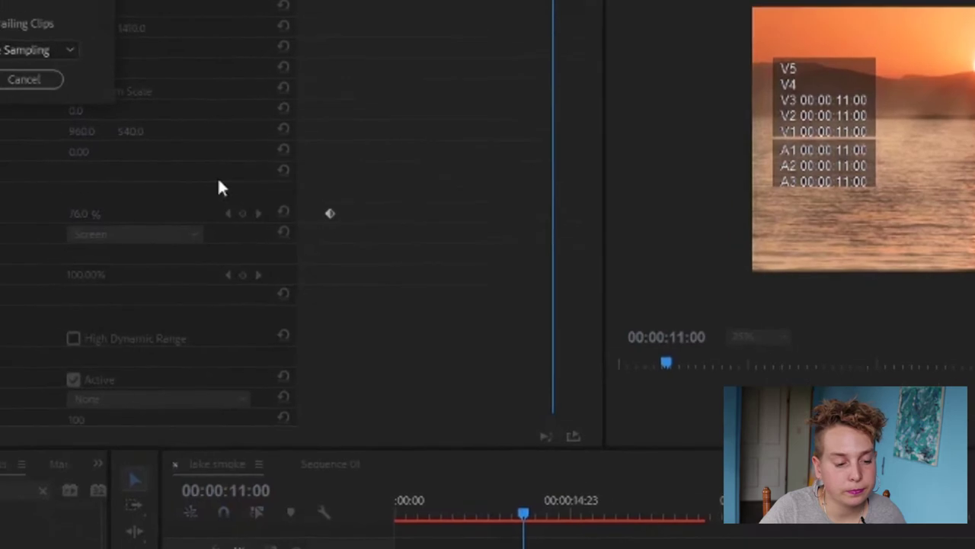
{"action": "key", "text": "BackSpace"}
{"action": "type", "text": "200"}
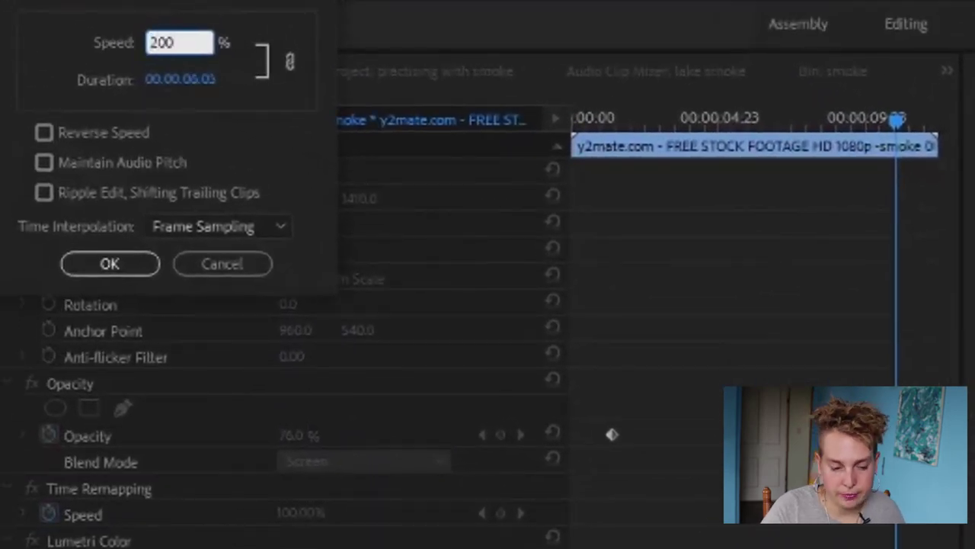
{"action": "key", "text": "Return"}
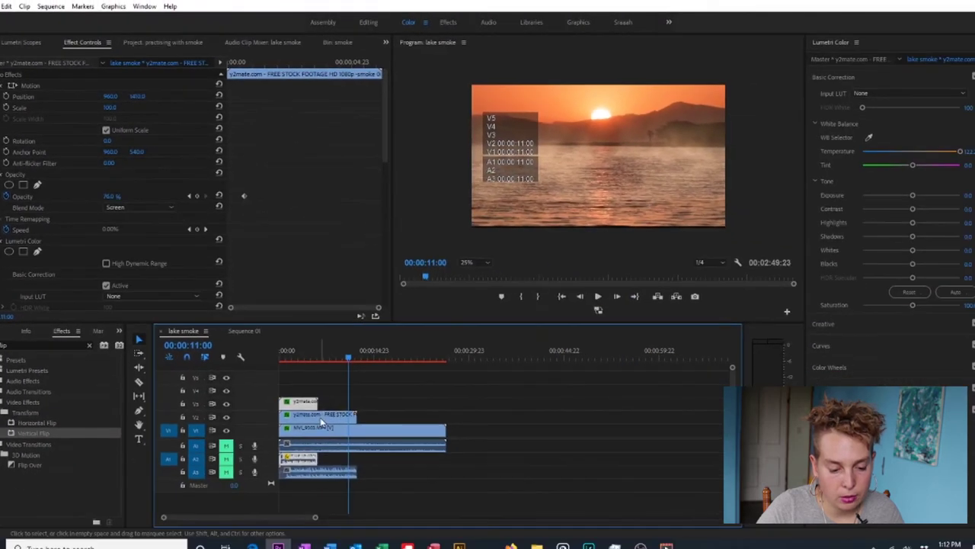
{"action": "right_click", "coordinate": [322, 421]}
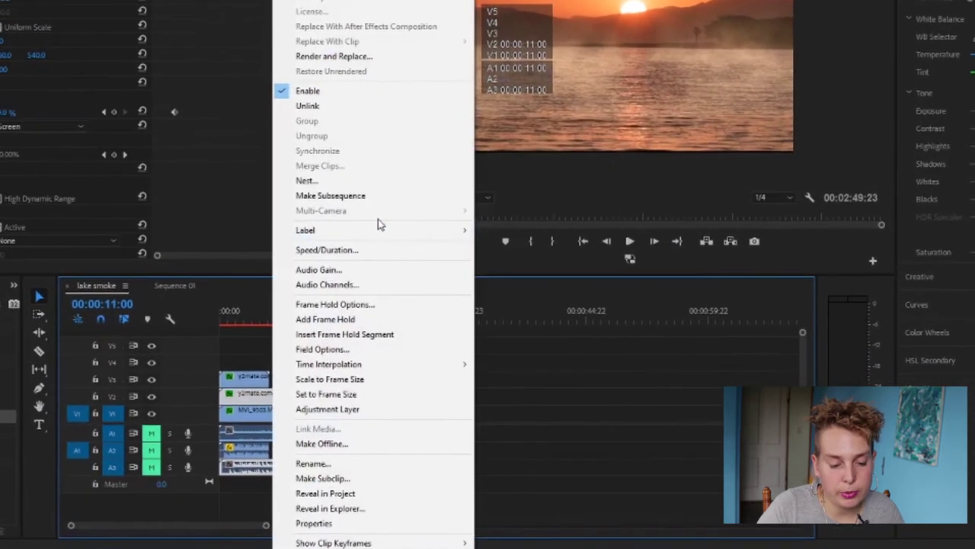
{"action": "left_click", "coordinate": [362, 219]}
{"action": "type", "text": "200"}
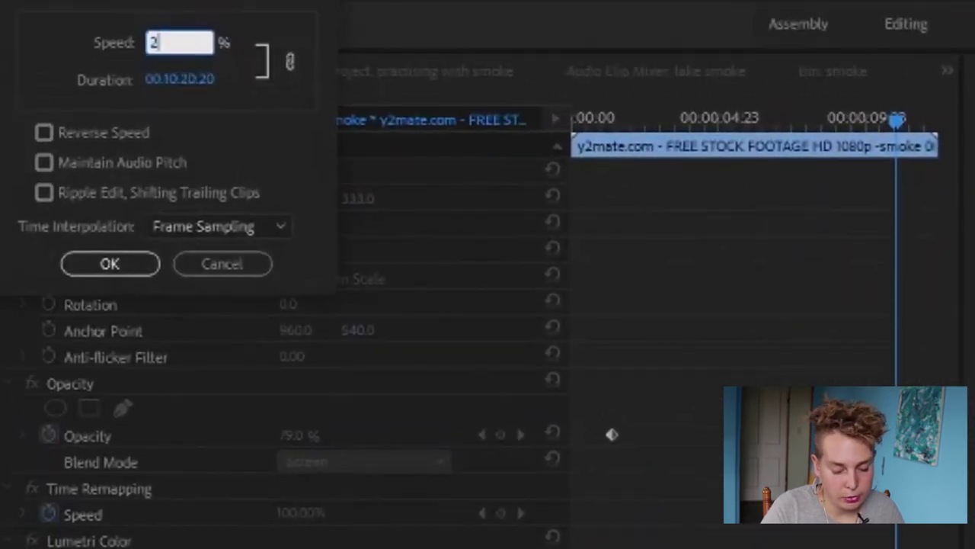
{"action": "key", "text": "Return"}
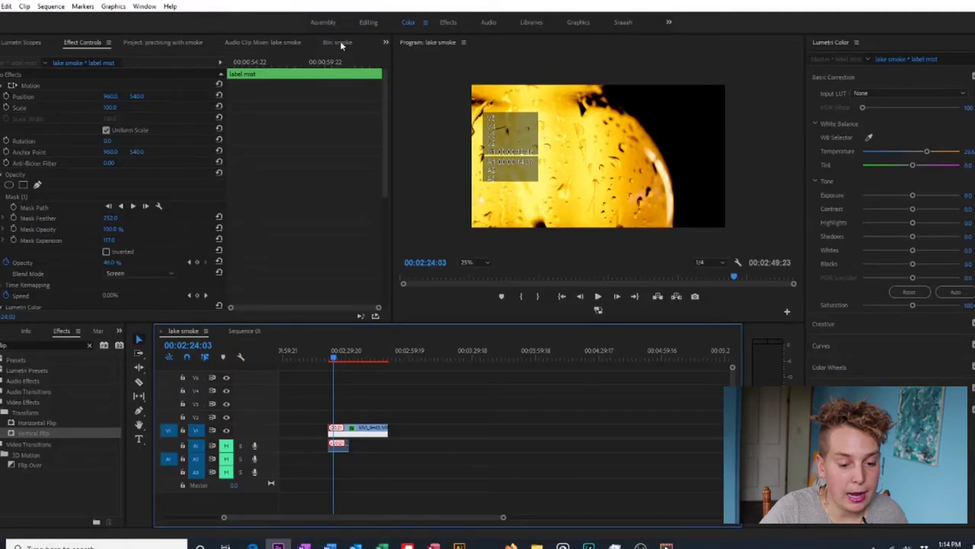
Drag the label mist clip from the smoke bin onto V2 above the yellow lamp clip.
{"action": "left_click", "coordinate": [340, 43]}
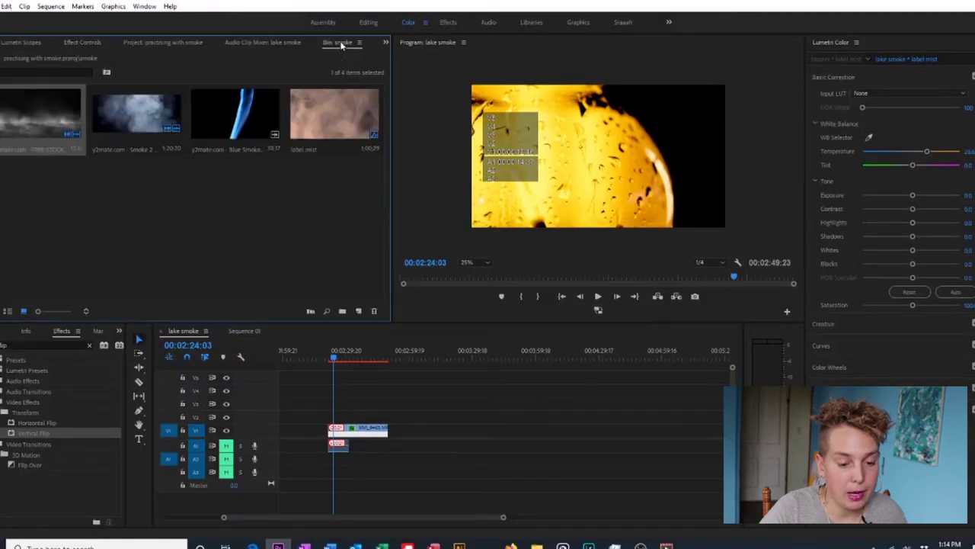
{"action": "left_click", "coordinate": [328, 115]}
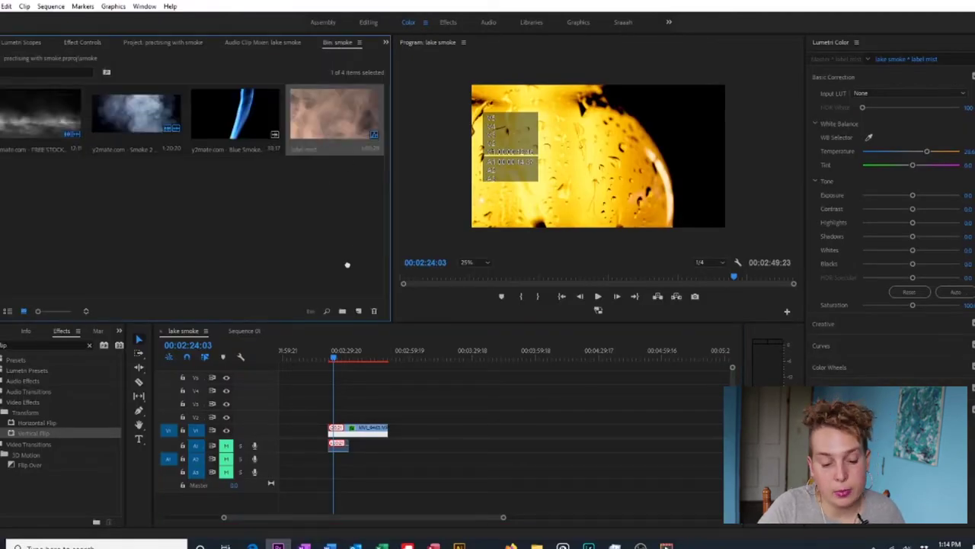
{"action": "left_click_drag", "start_coordinate": [345, 338], "coordinate": [343, 419]}
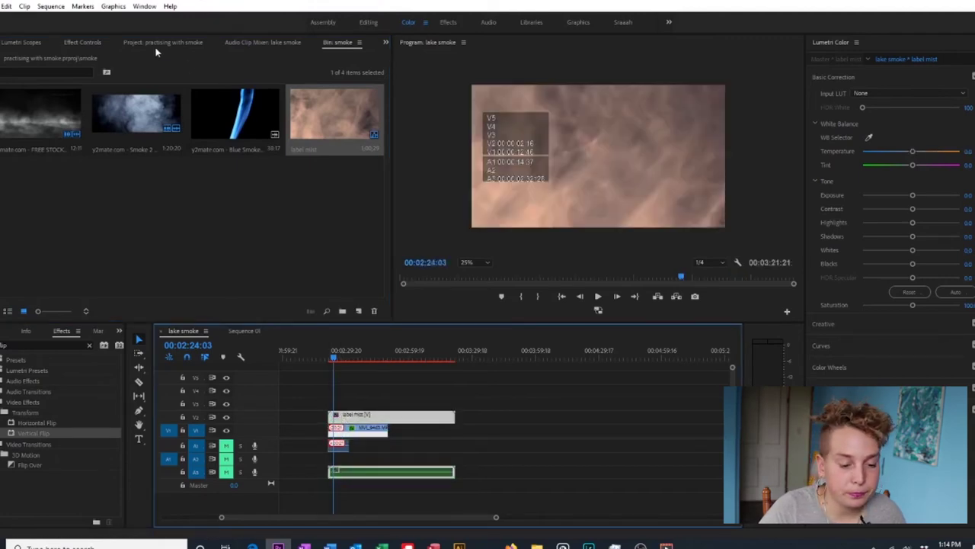
Set the label mist clip's Opacity blend mode to Screen in Effect Controls.
{"action": "left_click", "coordinate": [82, 43]}
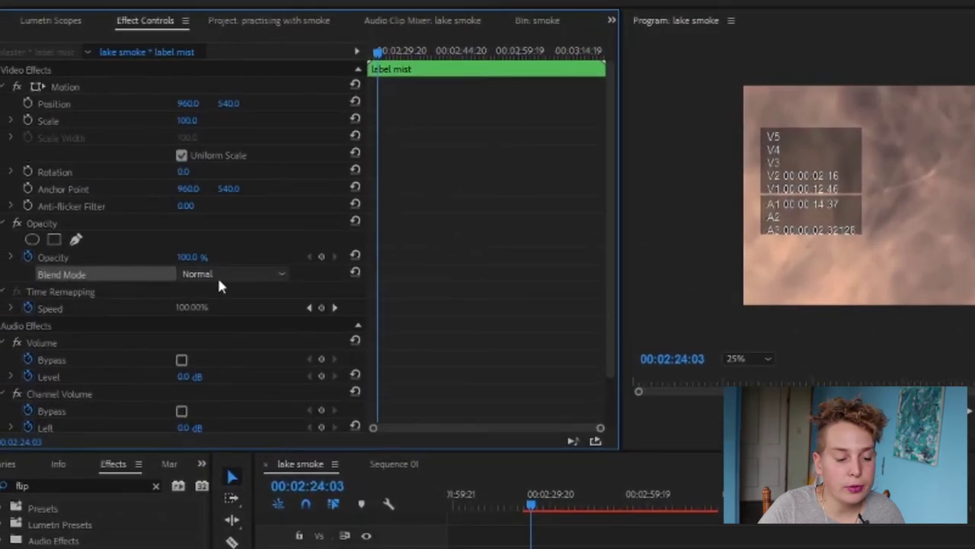
{"action": "left_click", "coordinate": [130, 208]}
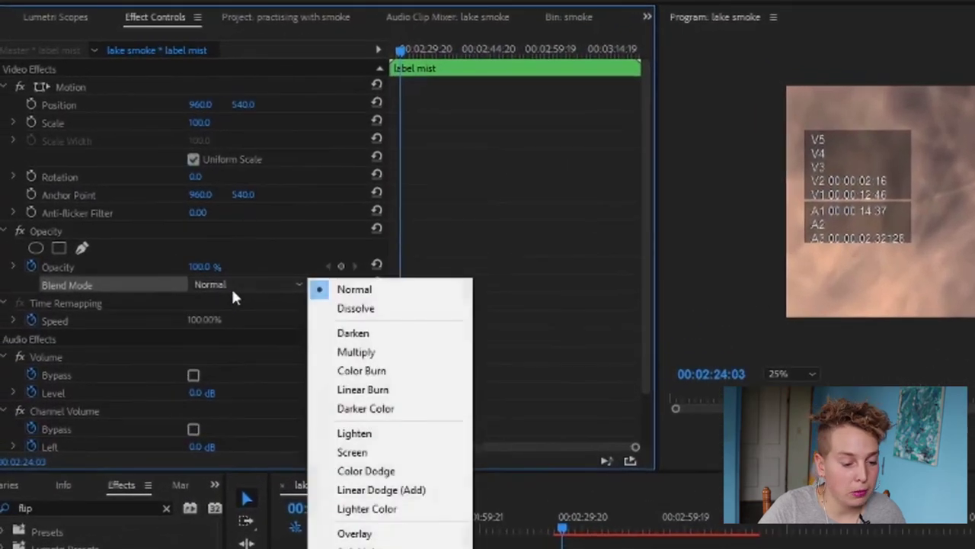
{"action": "left_click", "coordinate": [385, 452]}
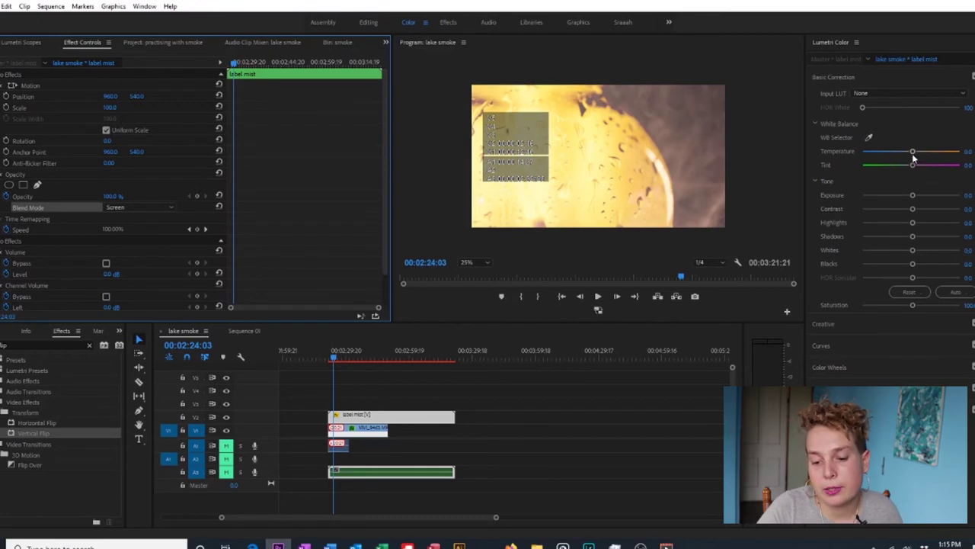
Nudge the mist clip's Lumetri Temperature warmer and begin a freehand pen mask on it.
{"action": "left_click_drag", "start_coordinate": [914, 155], "coordinate": [919, 155]}
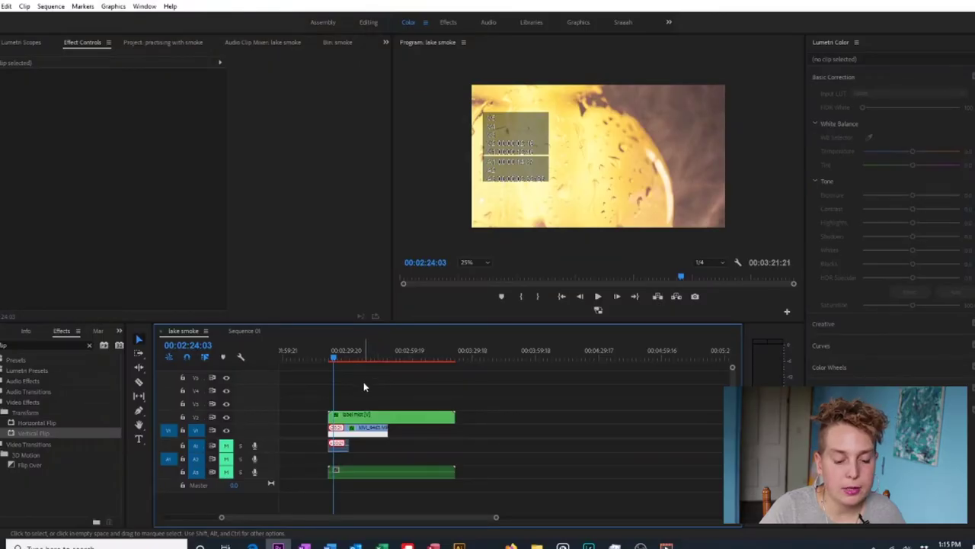
{"action": "left_click", "coordinate": [358, 414]}
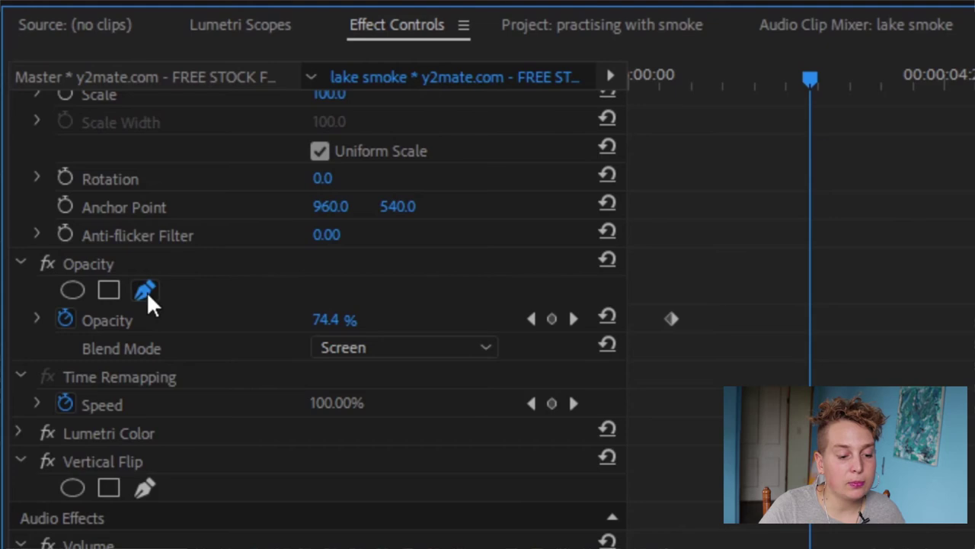
{"action": "left_click", "coordinate": [147, 293]}
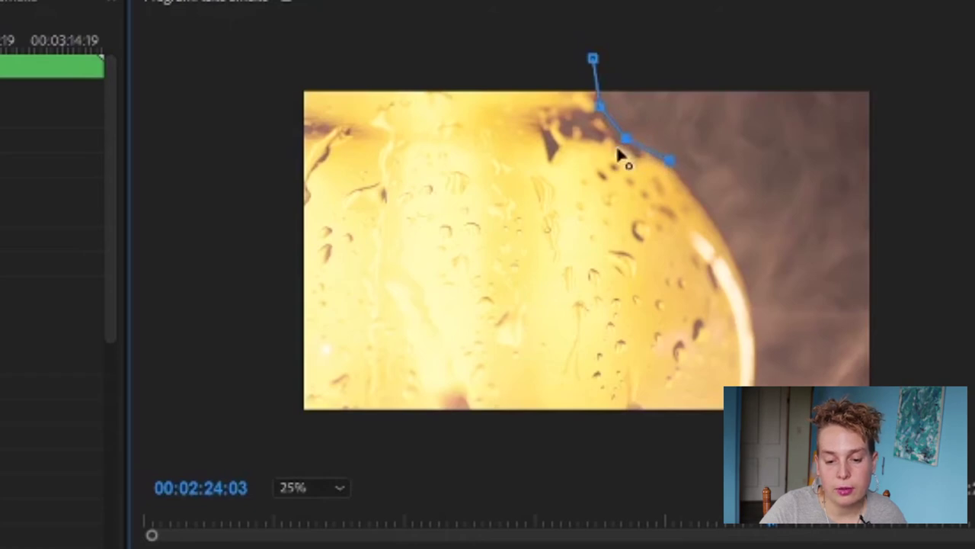
Trace a closed pen mask along the bulb's right edge down to the frame bottom, enclosing the top-right background.
{"action": "left_click", "coordinate": [689, 187]}
{"action": "left_click", "coordinate": [714, 221]}
{"action": "left_click", "coordinate": [736, 260]}
{"action": "left_click", "coordinate": [755, 325]}
{"action": "left_click", "coordinate": [755, 379]}
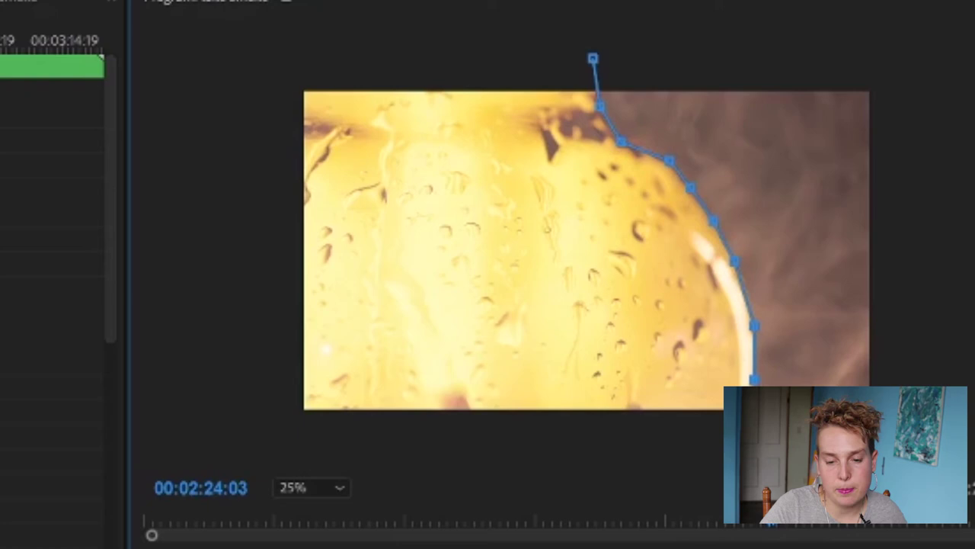
{"action": "left_click", "coordinate": [929, 61]}
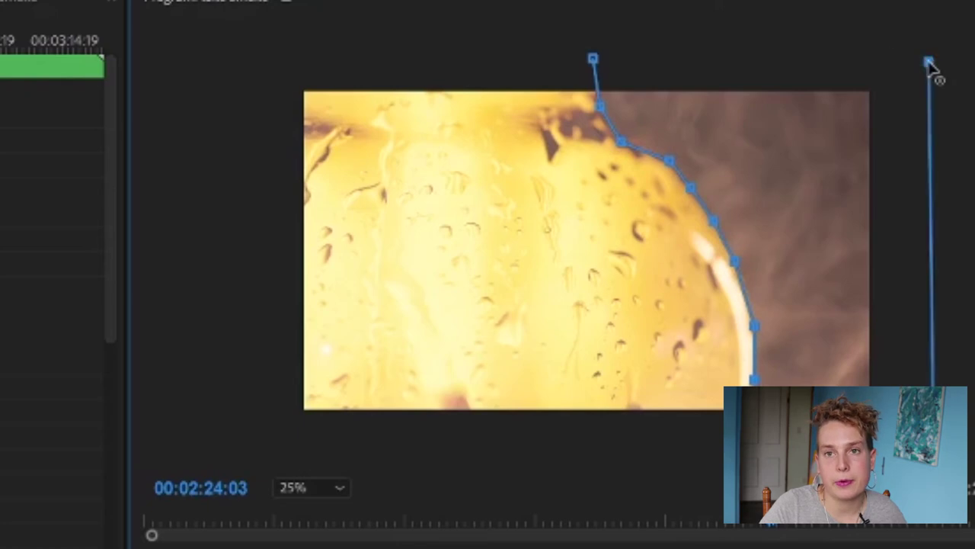
{"action": "left_click", "coordinate": [594, 58]}
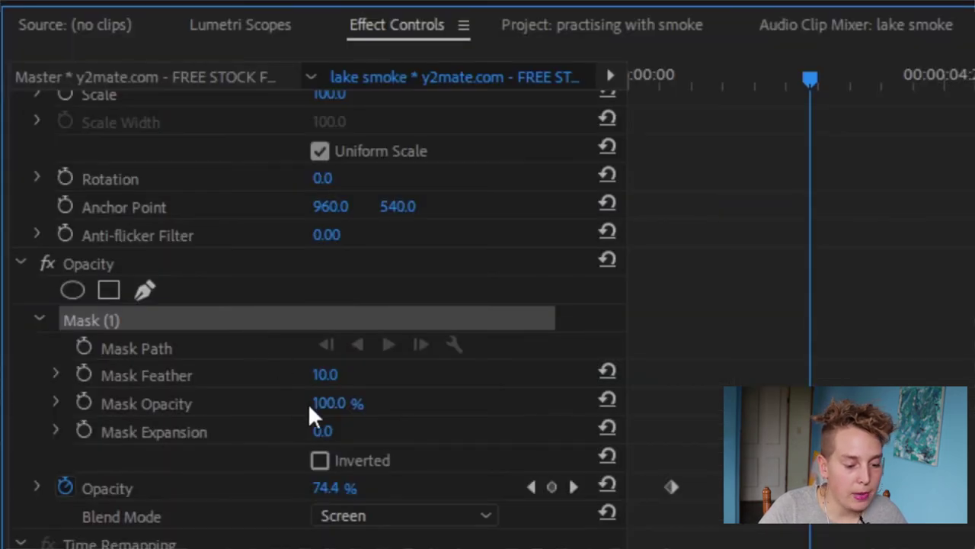
Give the mist mask feather 100 and expansion 50, and lower the mist's opacity to 45%.
{"action": "mouse_move", "coordinate": [337, 381]}
{"action": "left_mouse_down"}
{"action": "mouse_move", "coordinate": [446, 389]}
{"action": "mouse_move", "coordinate": [343, 377]}
{"action": "left_mouse_up"}
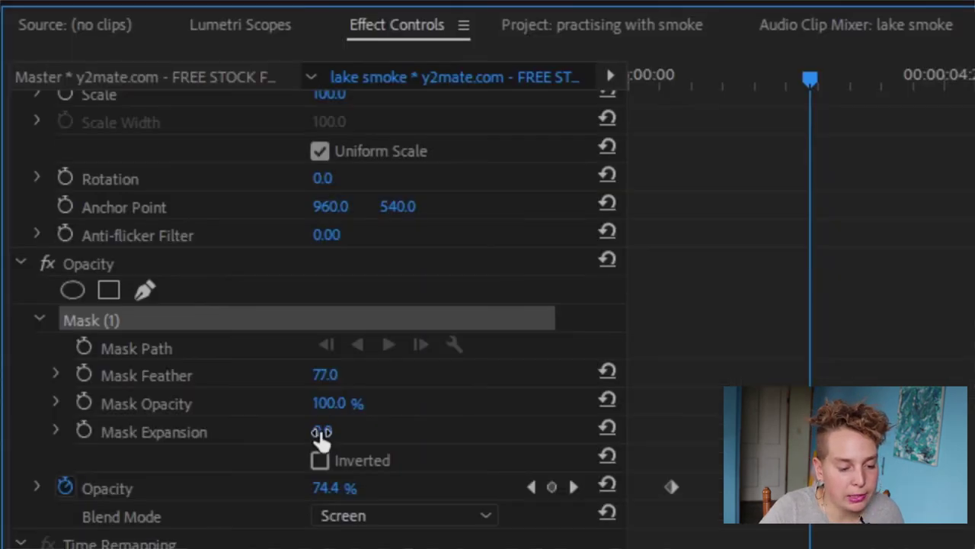
{"action": "left_click_drag", "start_coordinate": [108, 240], "coordinate": [129, 243]}
{"action": "left_click_drag", "start_coordinate": [375, 436], "coordinate": [342, 442]}
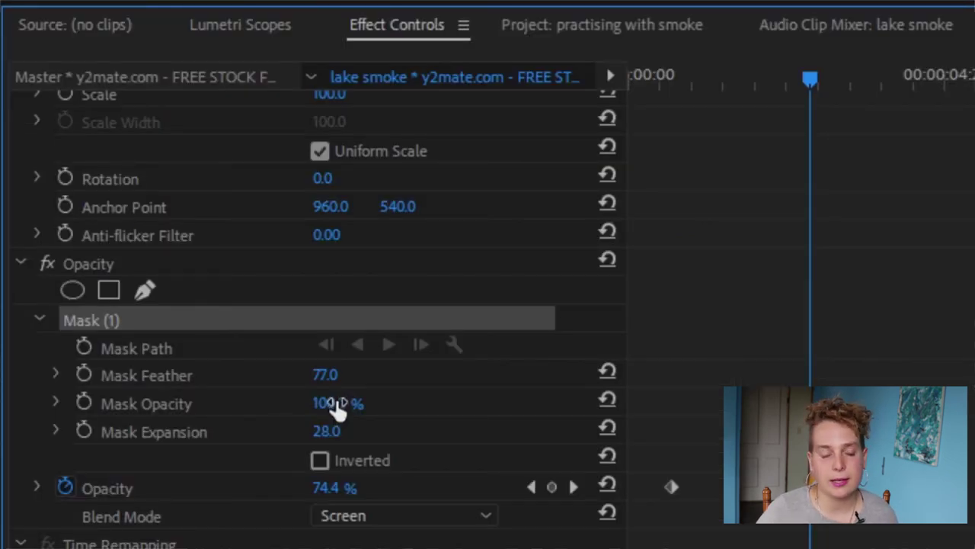
{"action": "left_click_drag", "start_coordinate": [338, 409], "coordinate": [282, 426]}
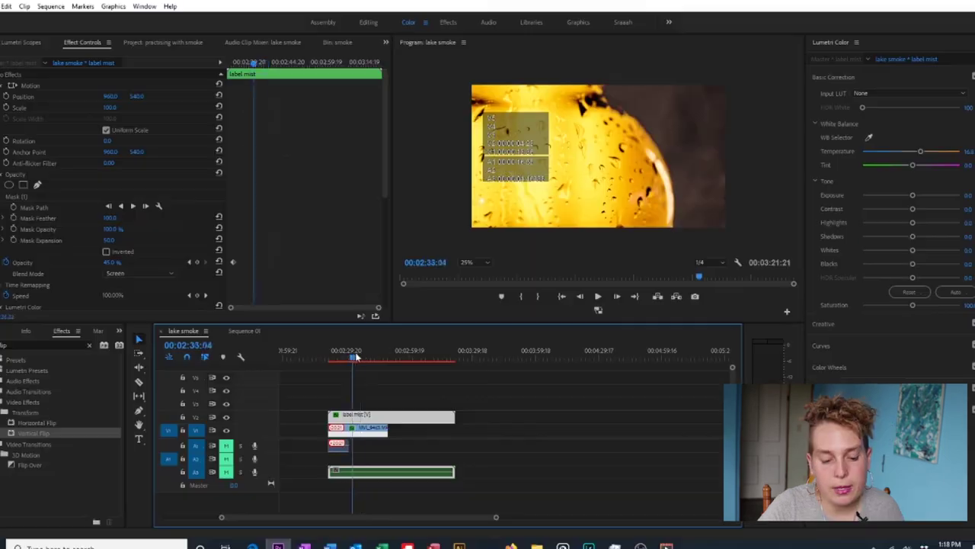
{"action": "mouse_move", "coordinate": [353, 356]}
{"action": "left_mouse_down"}
{"action": "mouse_move", "coordinate": [382, 356]}
{"action": "mouse_move", "coordinate": [365, 356]}
{"action": "left_mouse_up"}
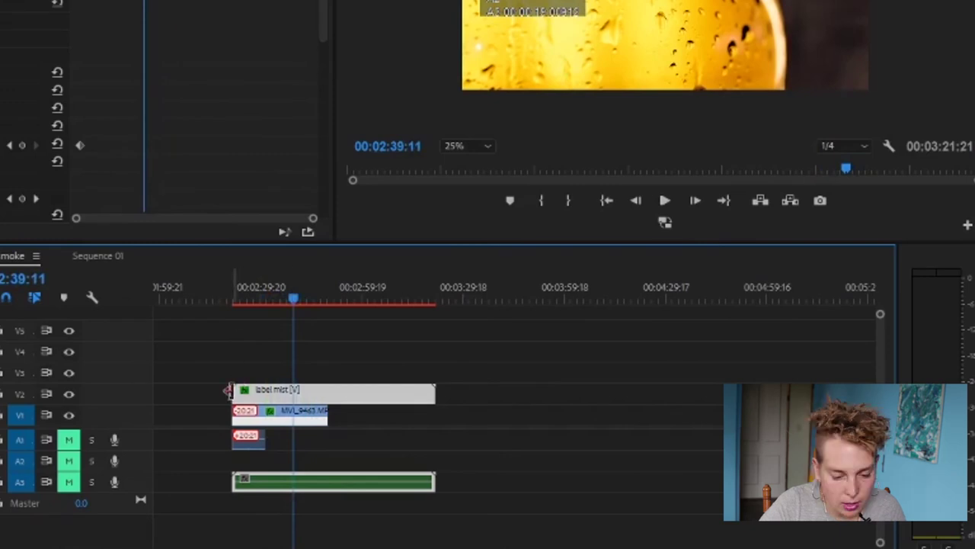